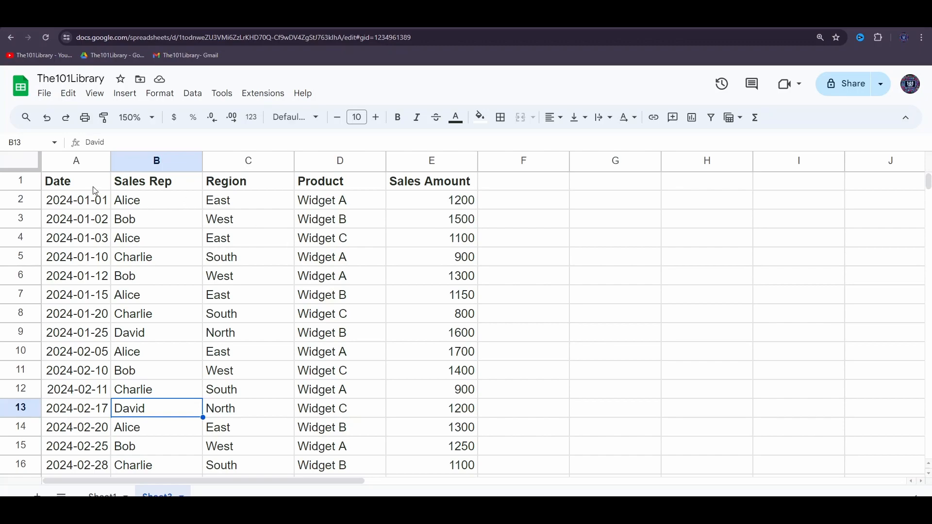
- Create a pivot table on a new sheet from the sales data in Sheet3!A1:E16
left_click_drag(81, 185, 432, 471)
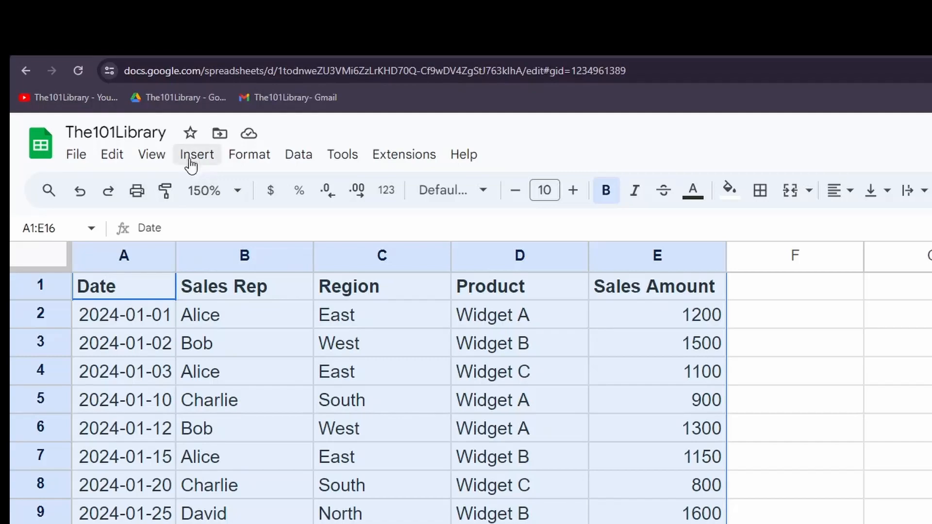
left_click(191, 164)
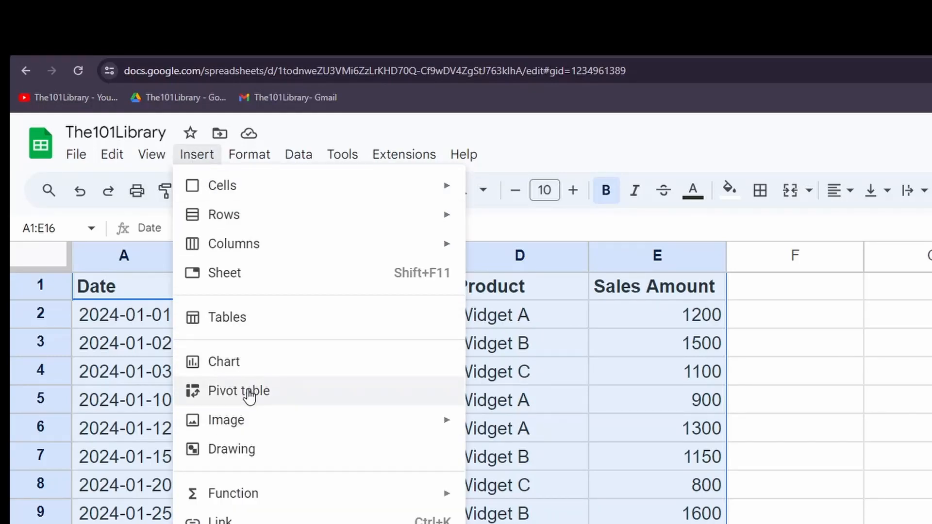
left_click(250, 396)
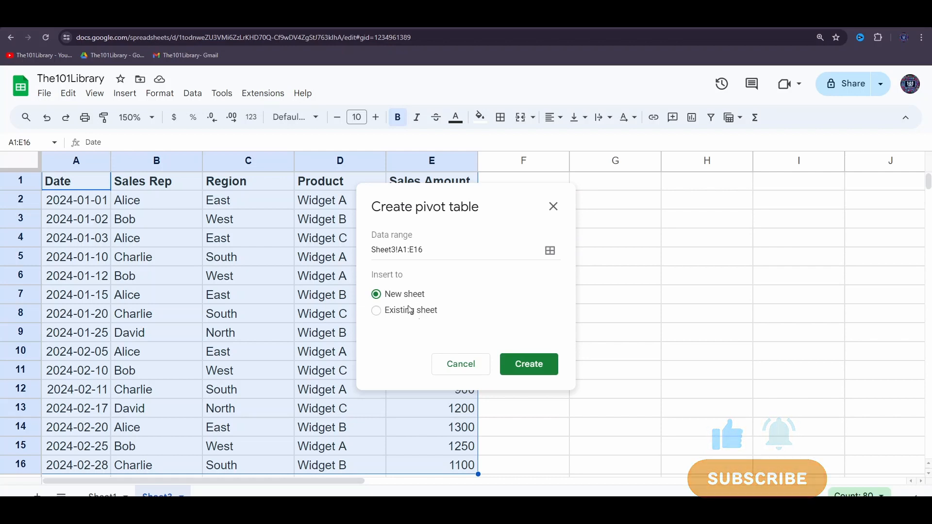
left_click(530, 367)
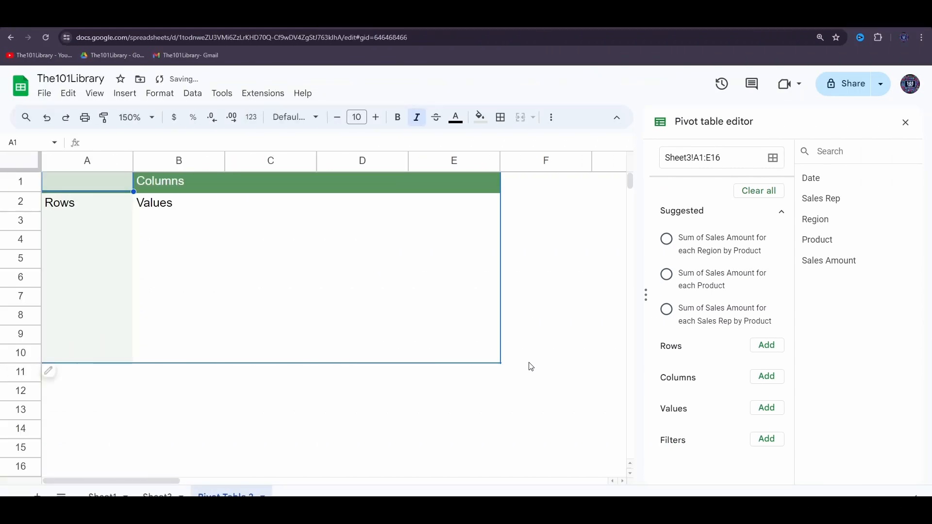
- Add Sales Rep as the pivot table's rows and Product as its columns
left_click(767, 346)
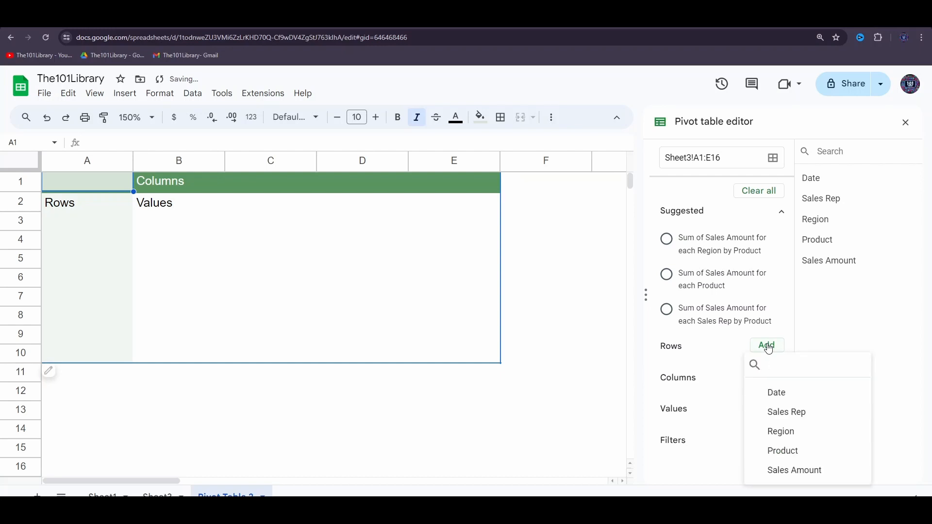
left_click(790, 414)
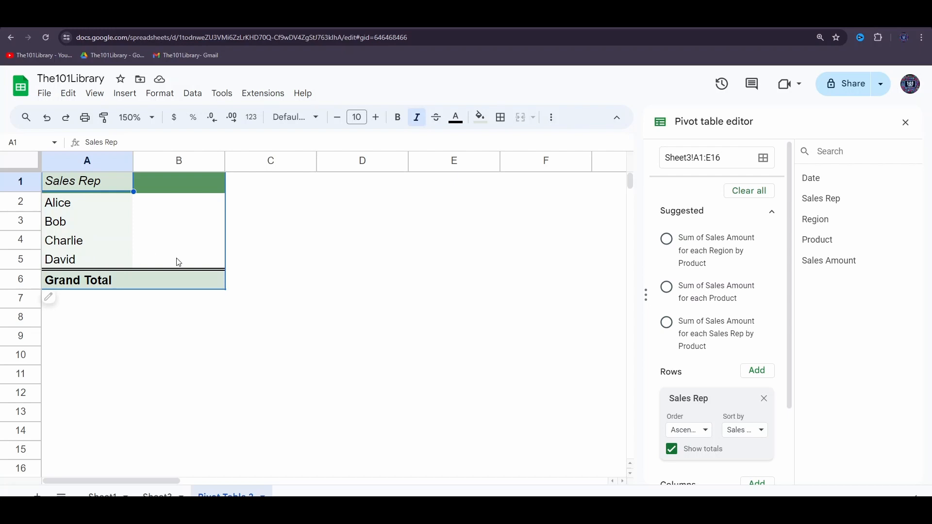
scroll(699, 306, "down", 3)
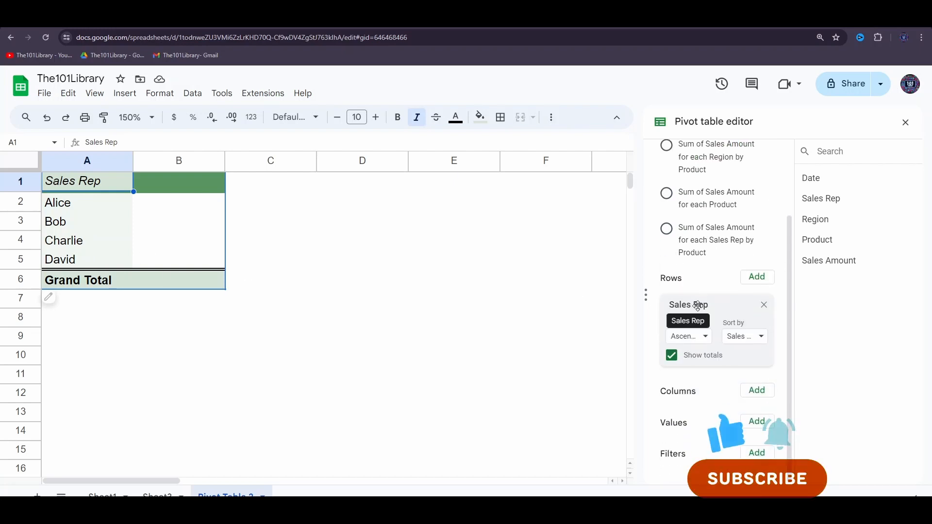
left_click(757, 391)
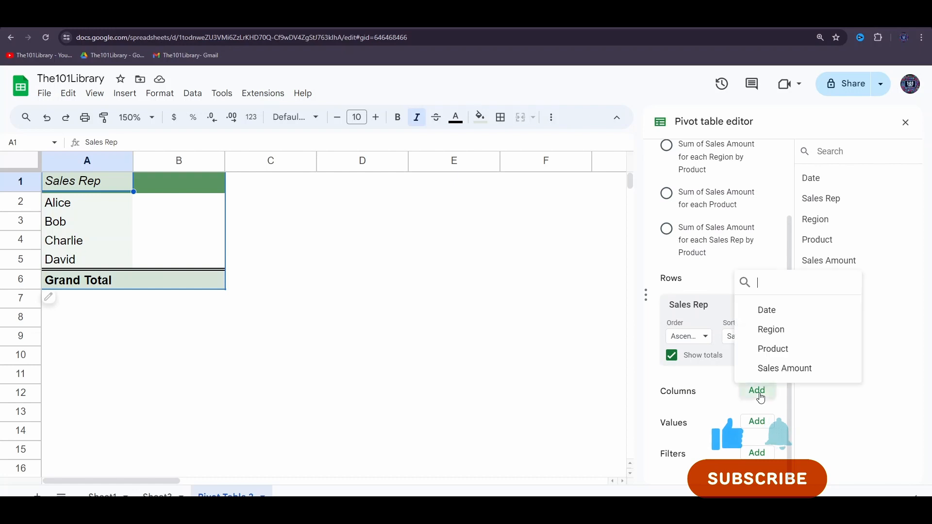
left_click(766, 353)
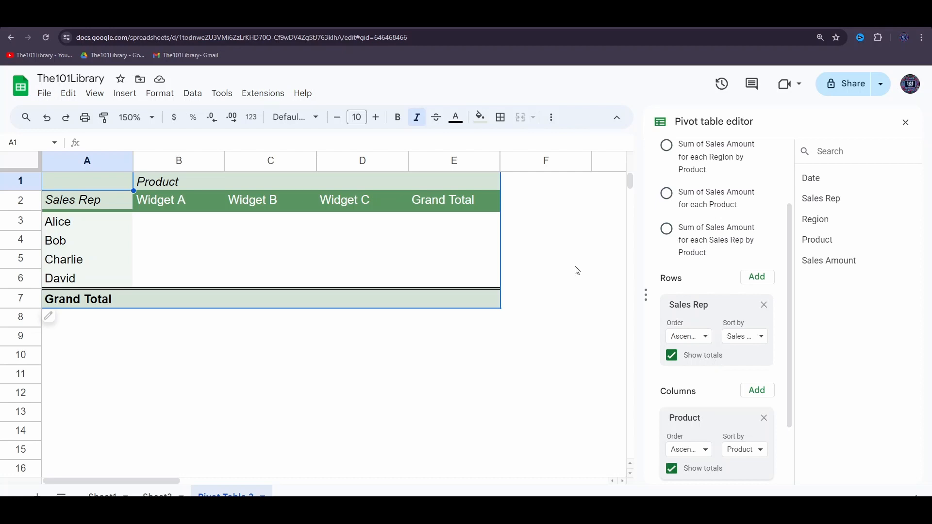
- Add Sales Amount to the pivot table's values
scroll(699, 341, "down", 2)
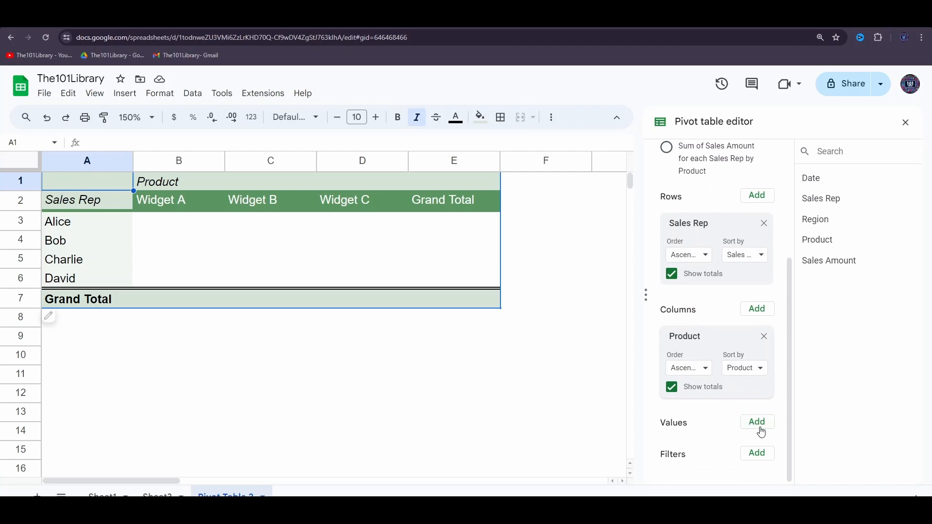
left_click(757, 422)
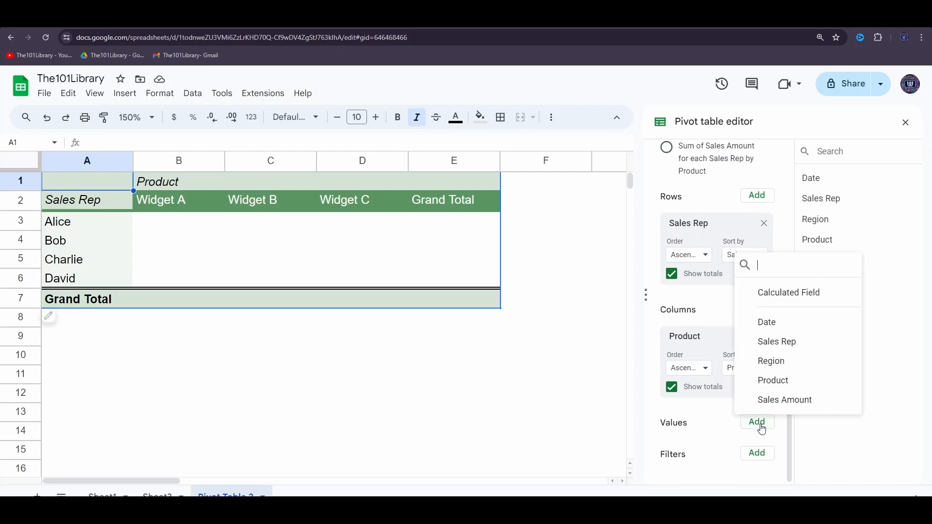
left_click(767, 400)
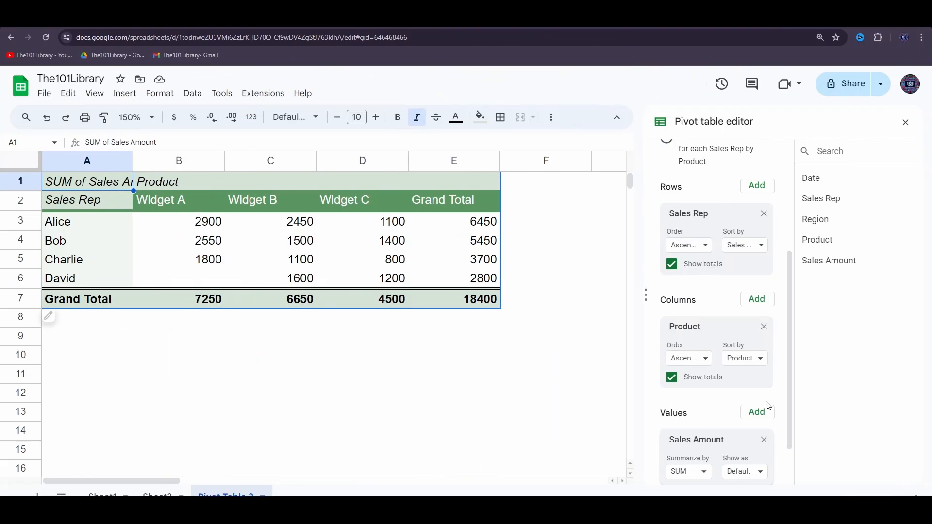
- Add Region as a filter on the pivot table
scroll(703, 411, "down", 1)
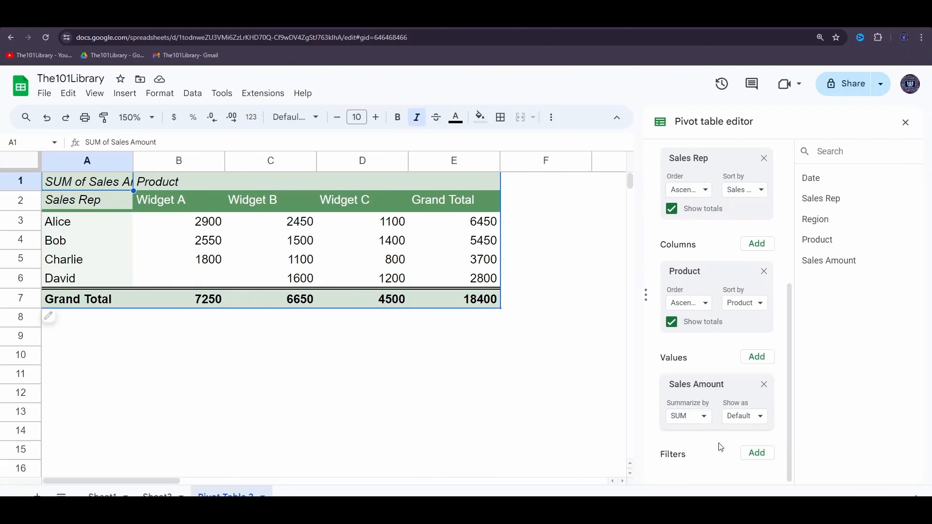
left_click(762, 455)
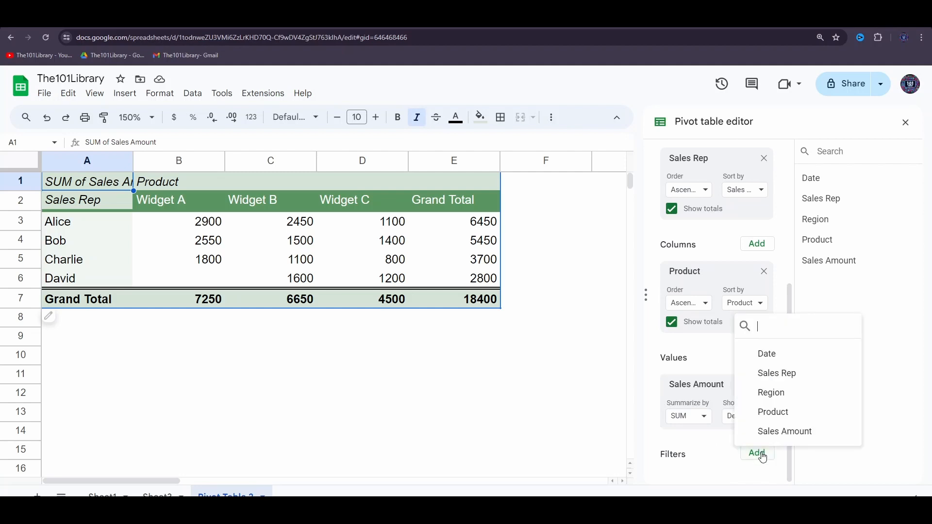
left_click(770, 393)
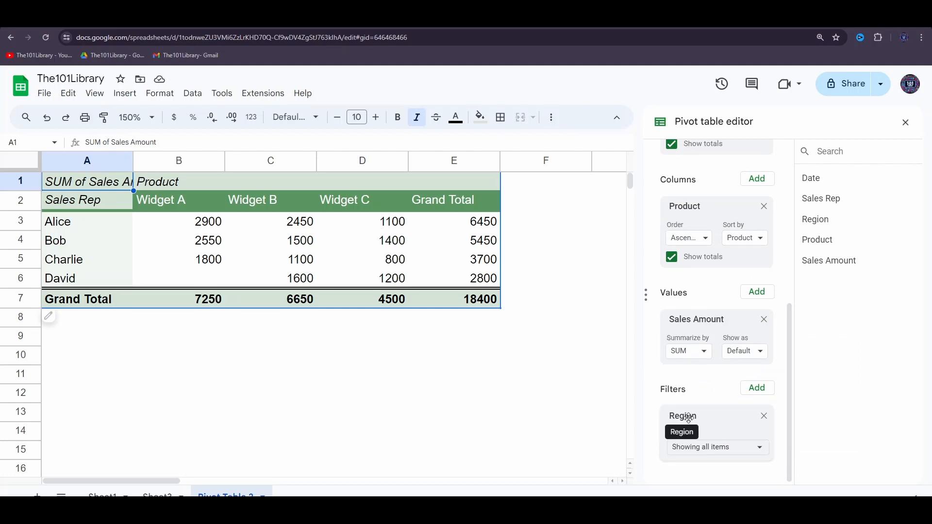
- Limit the Region filter to East by excluding West, South and North, and undo that restriction
left_click(723, 450)
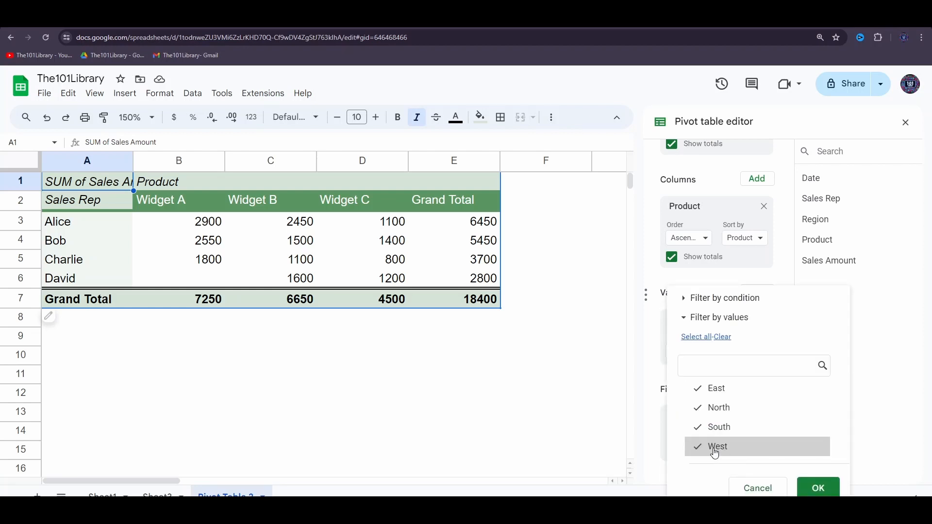
left_click(716, 448)
left_click(700, 434)
left_click(699, 413)
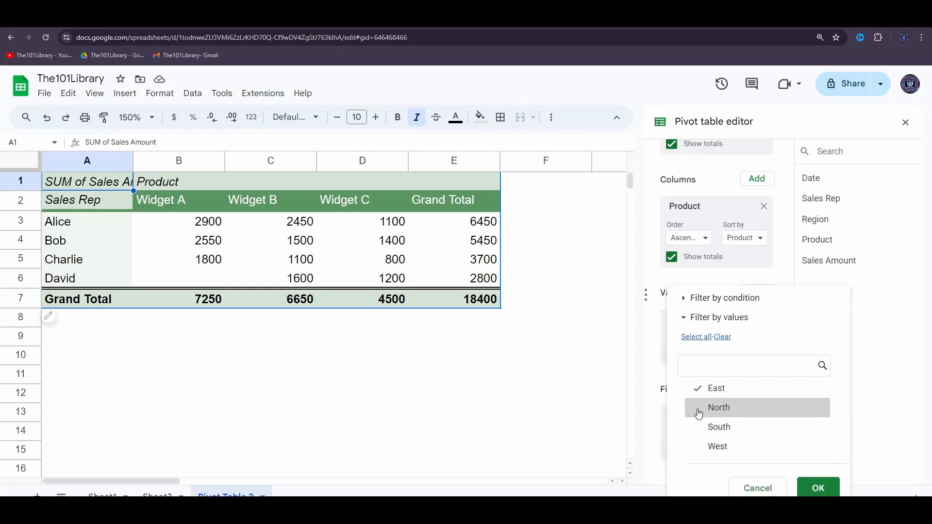
left_click(818, 487)
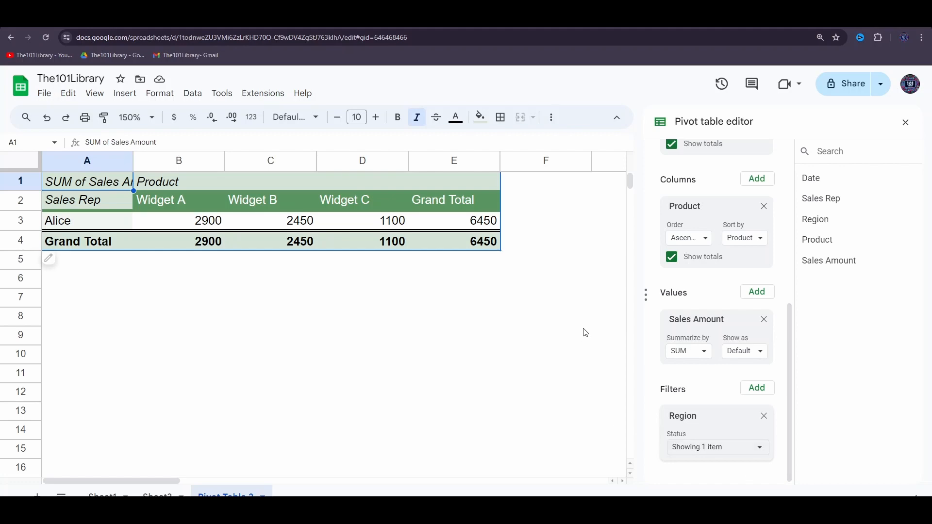
key("ctrl+z")
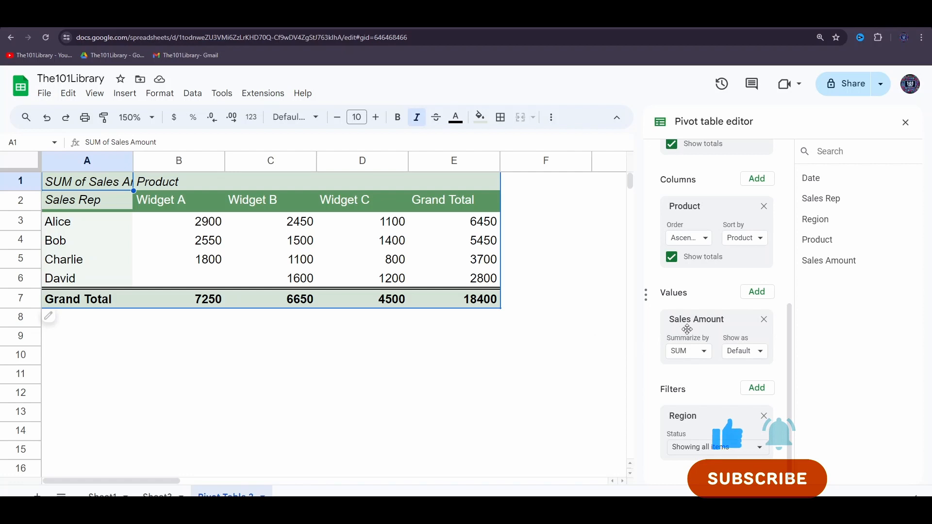
- Summarize the Sales Amount values by AVERAGE
left_click(702, 355)
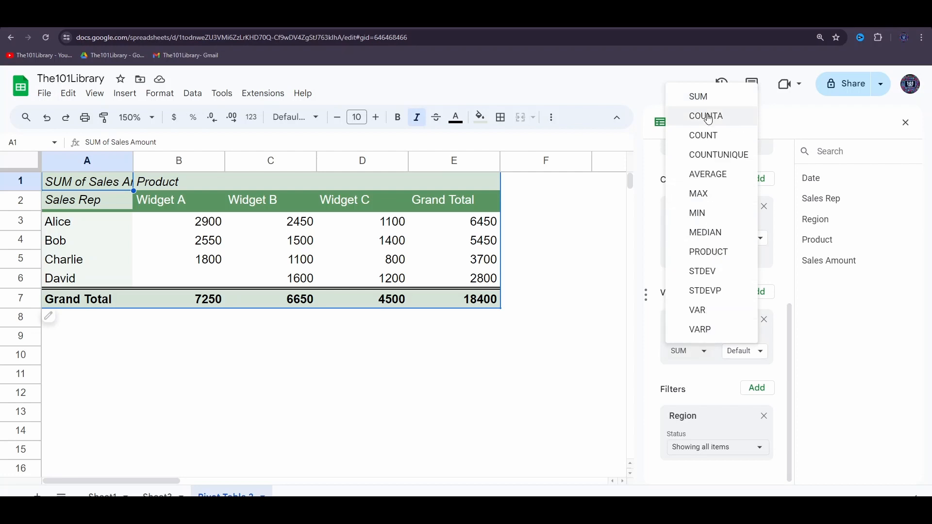
left_click(704, 181)
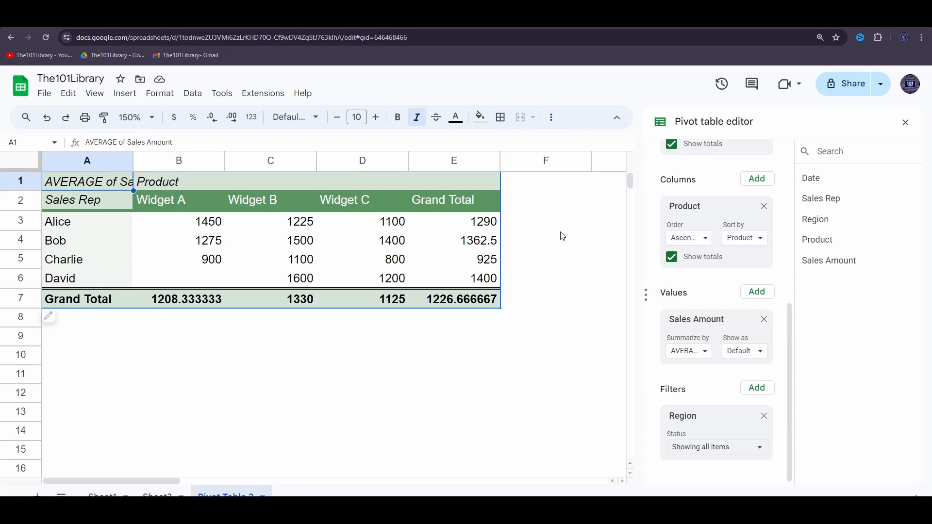
- Replace Sales Rep with Date as the pivot table's row field
scroll(694, 280, "up", 3)
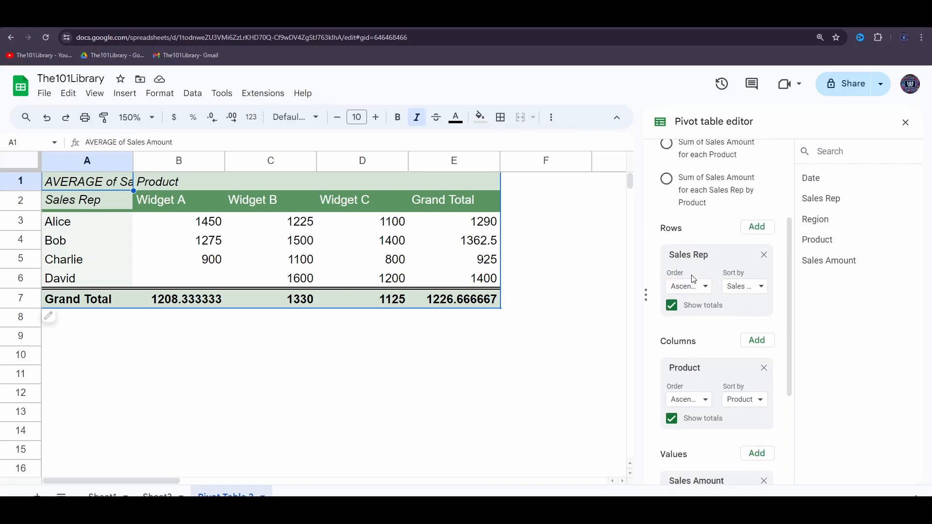
left_click(763, 256)
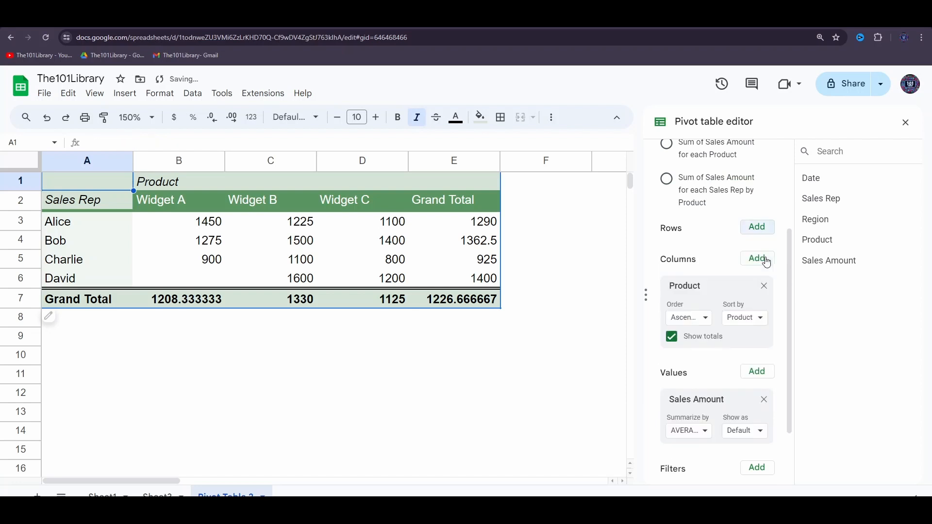
left_click(760, 233)
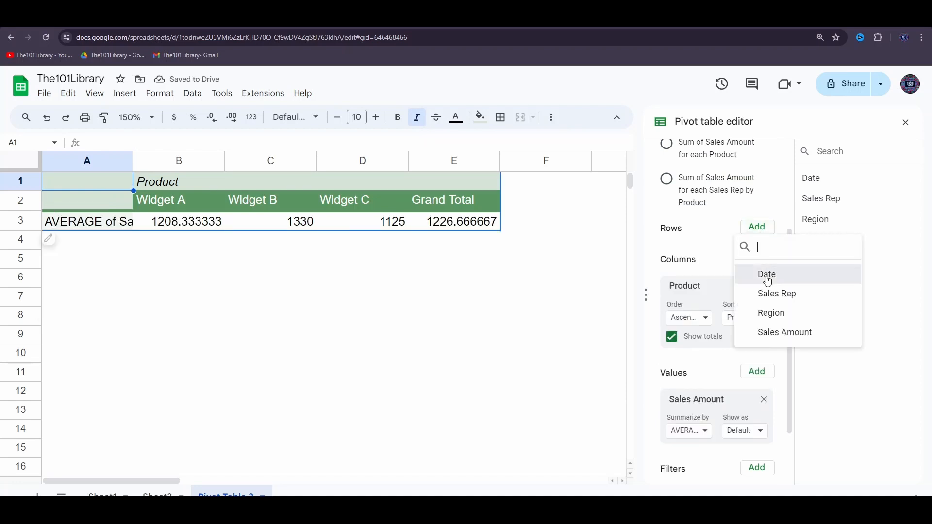
left_click(766, 275)
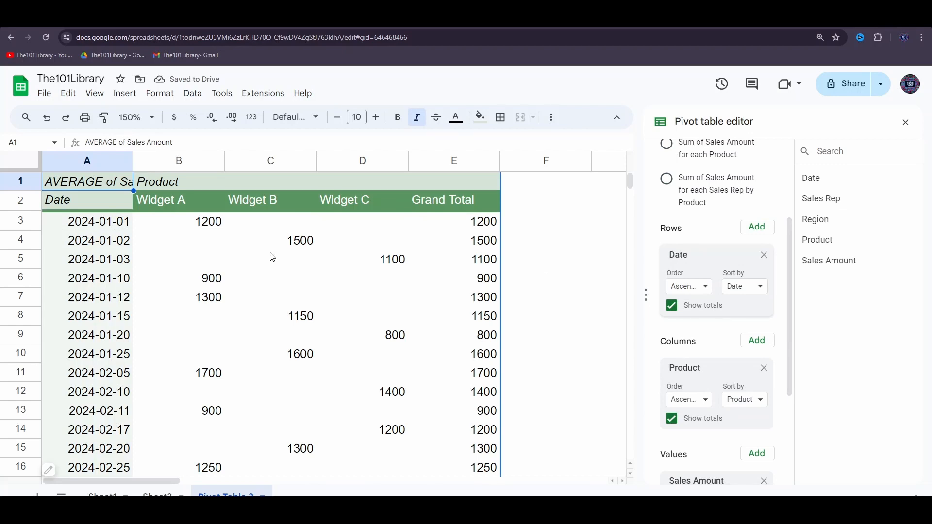
- Review the dated rows and group the pivot table's dates by Month
scroll(273, 256, "down", 3)
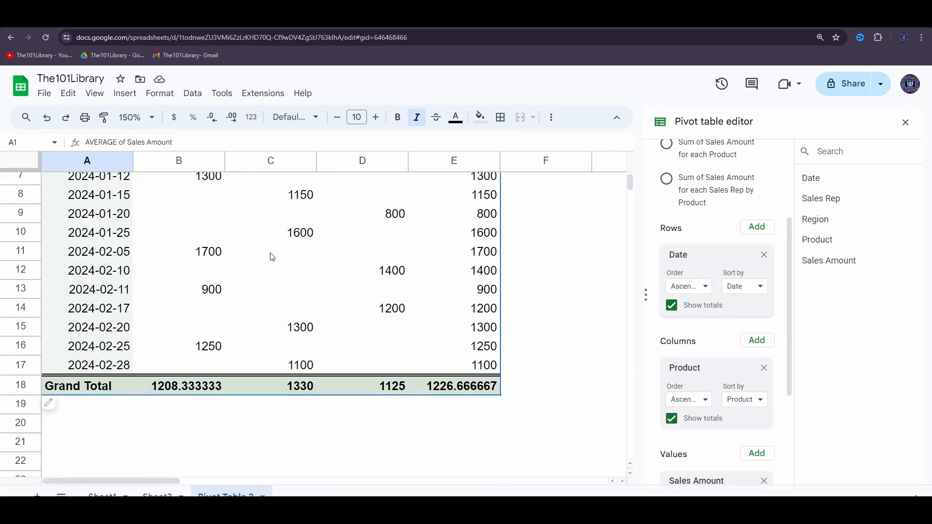
scroll(262, 262, "up", 3)
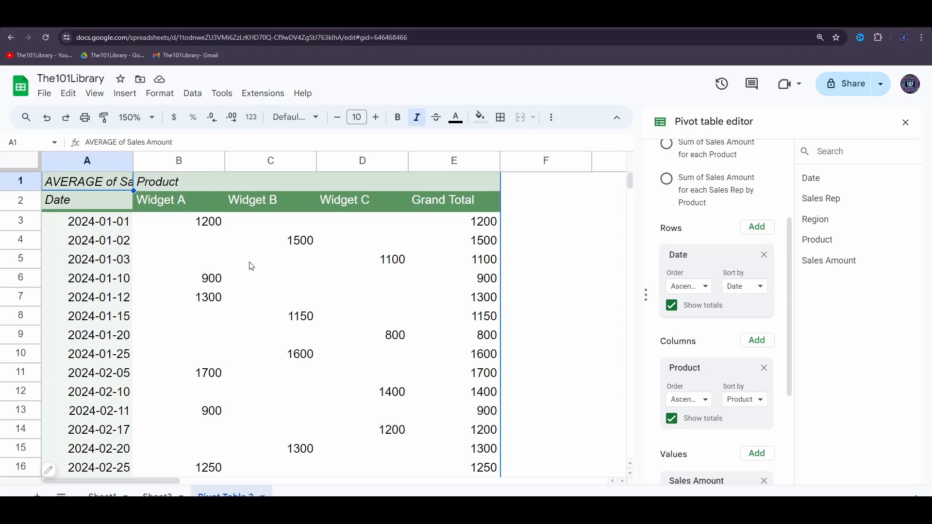
right_click(96, 226)
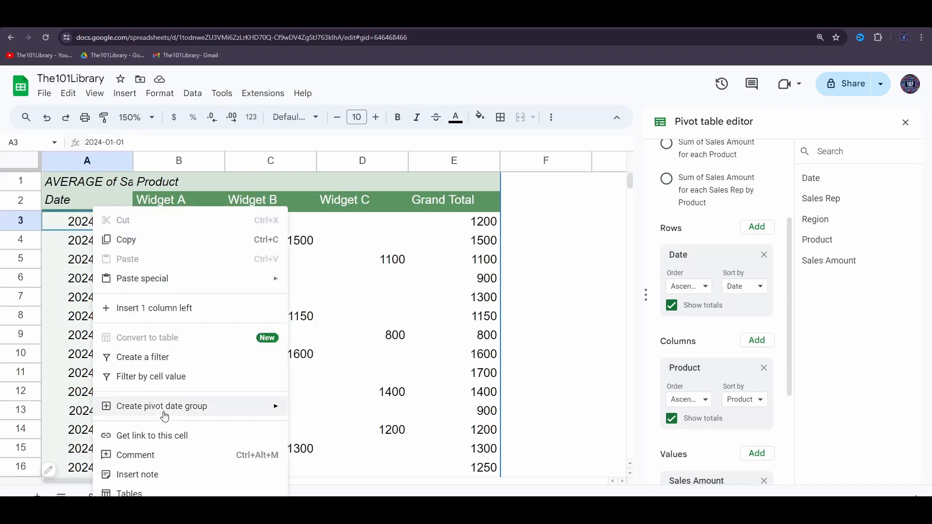
mouse_move(164, 415)
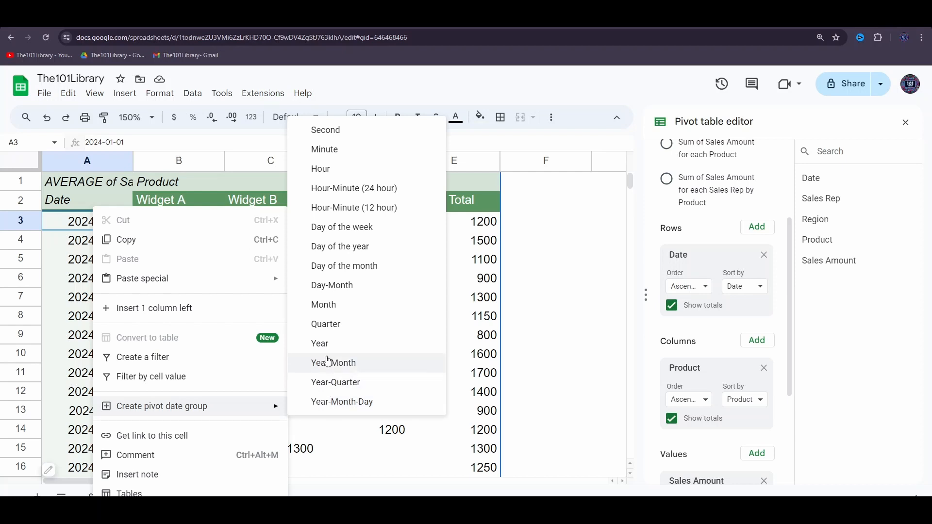
left_click(335, 315)
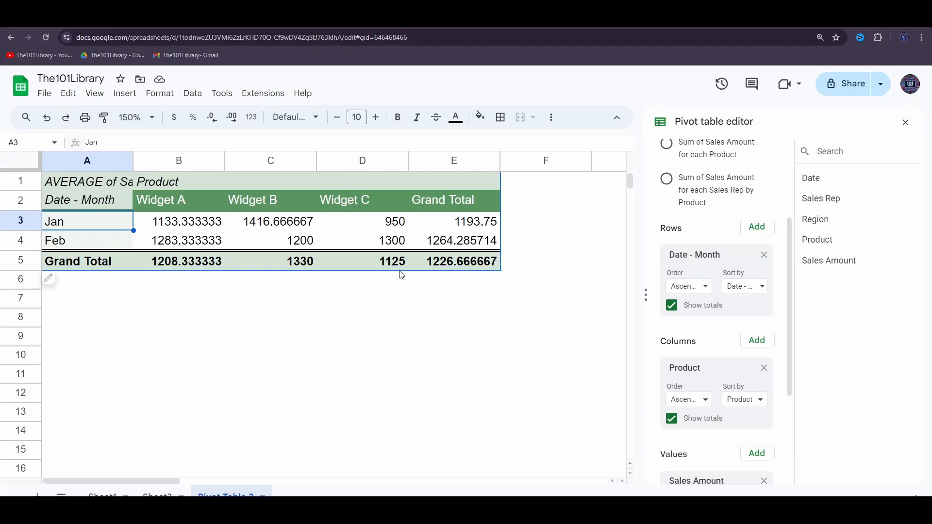
- Apply the Shift theme to the spreadsheet
left_click(87, 201)
left_click(160, 92)
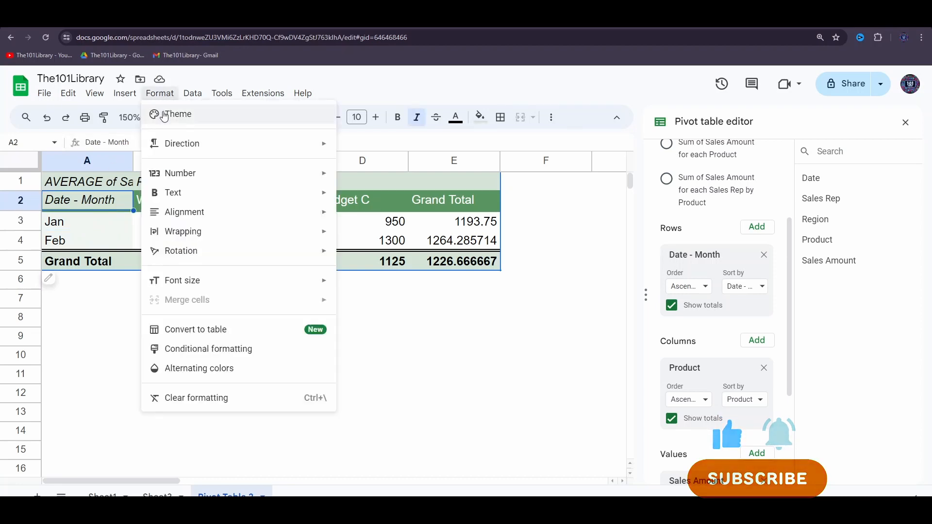
left_click(164, 115)
scroll(814, 263, "down", 1)
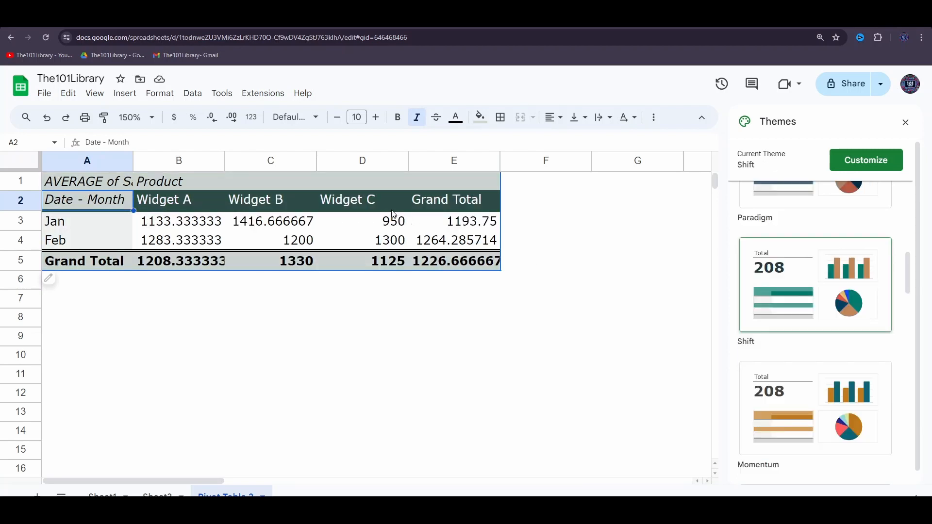
left_click(156, 95)
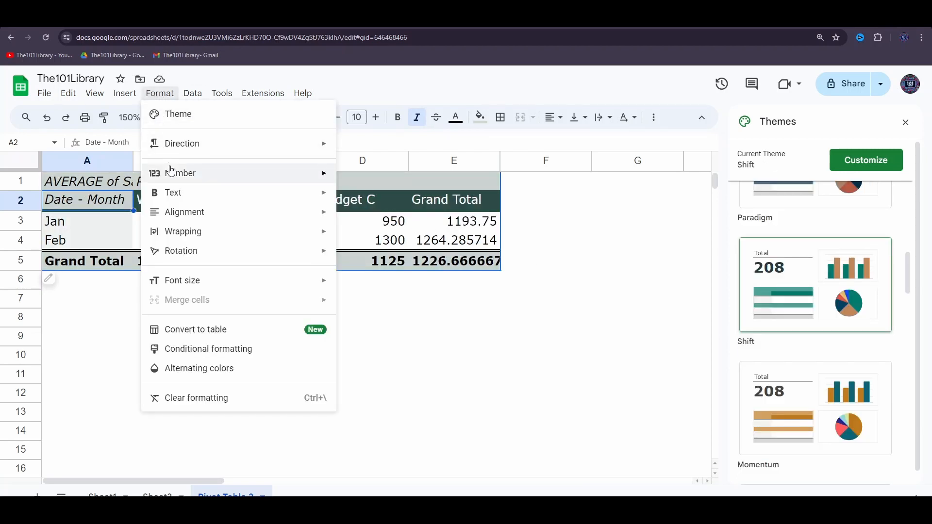
mouse_move(173, 175)
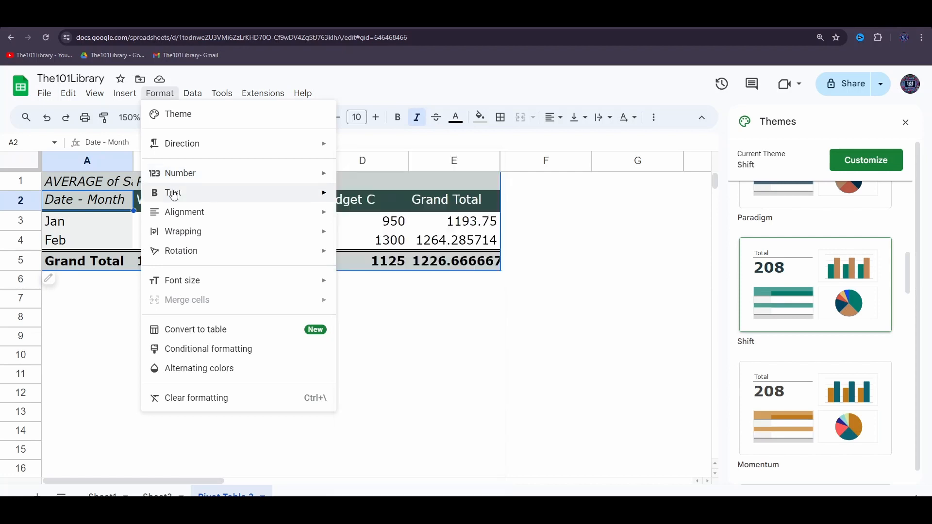
mouse_move(174, 194)
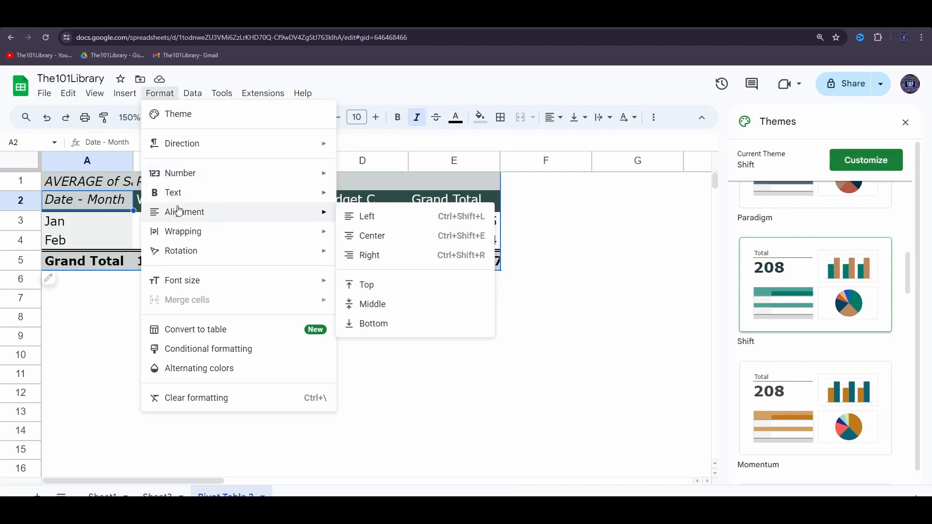